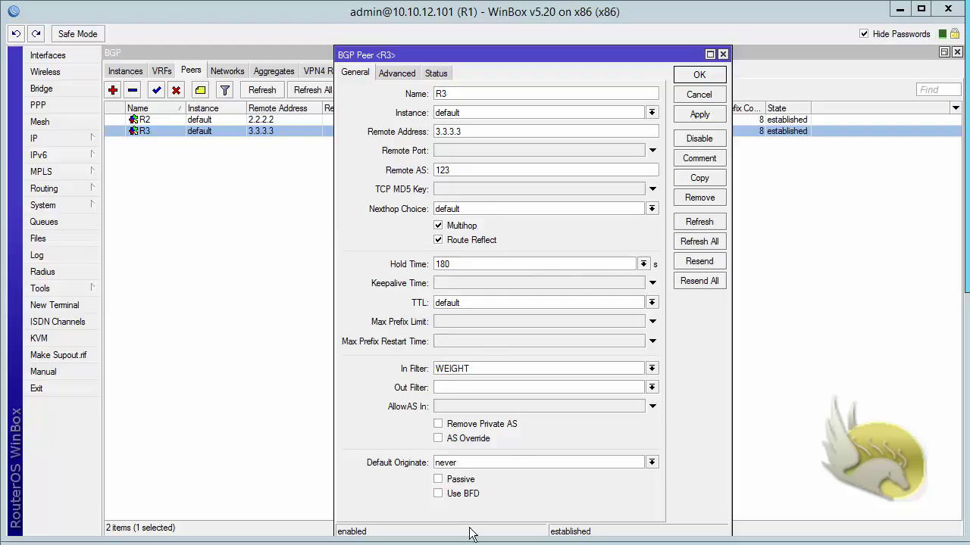
- Review peer R3's Advanced options and Status: established to 3.3.3.3 with 8 prefixes
click(397, 73)
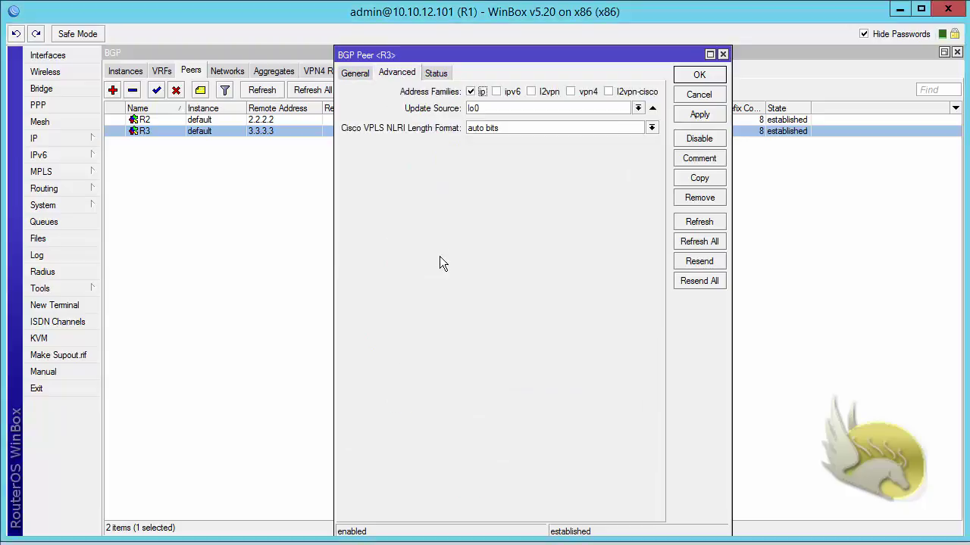
click(427, 71)
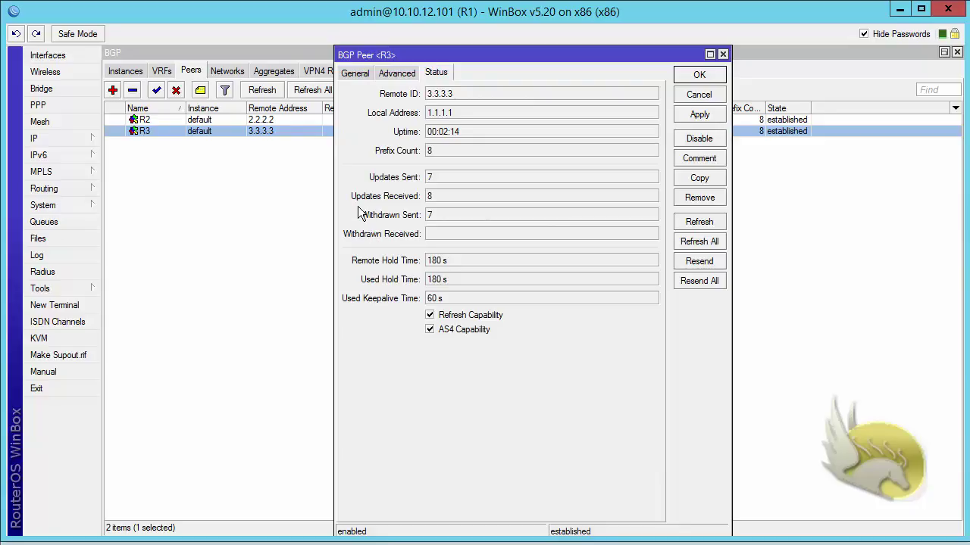
- Clear the WEIGHT in-filter from peer R3 and save the peer
click(356, 73)
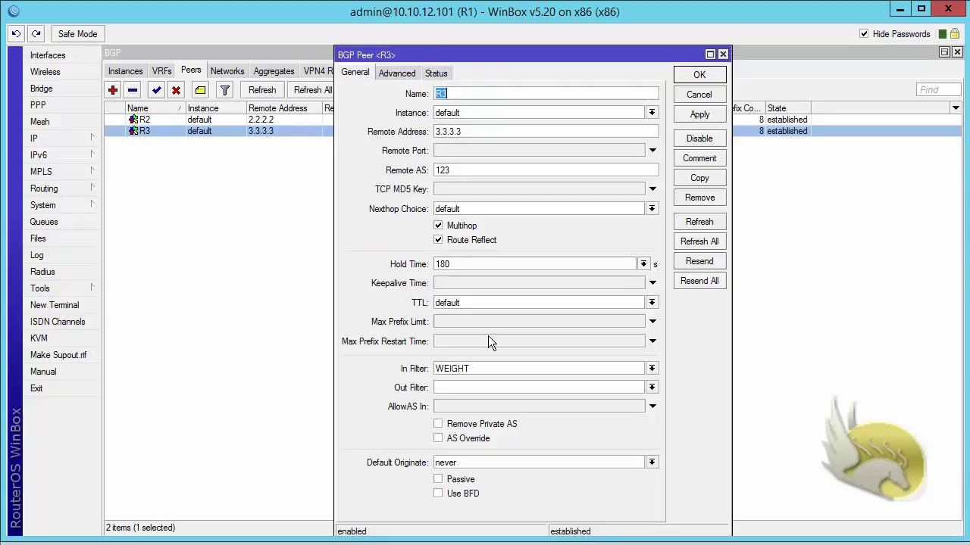
drag(506, 366, 417, 372)
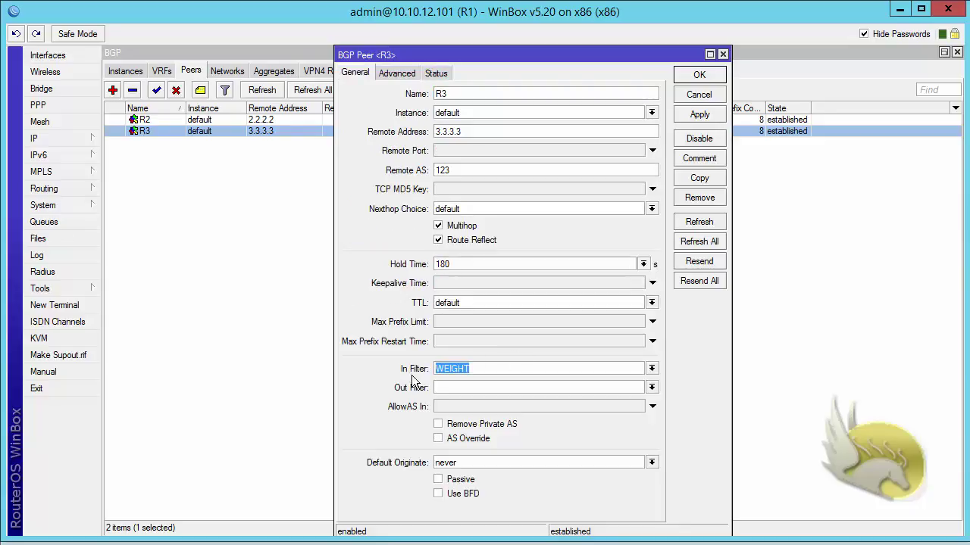
key(Delete)
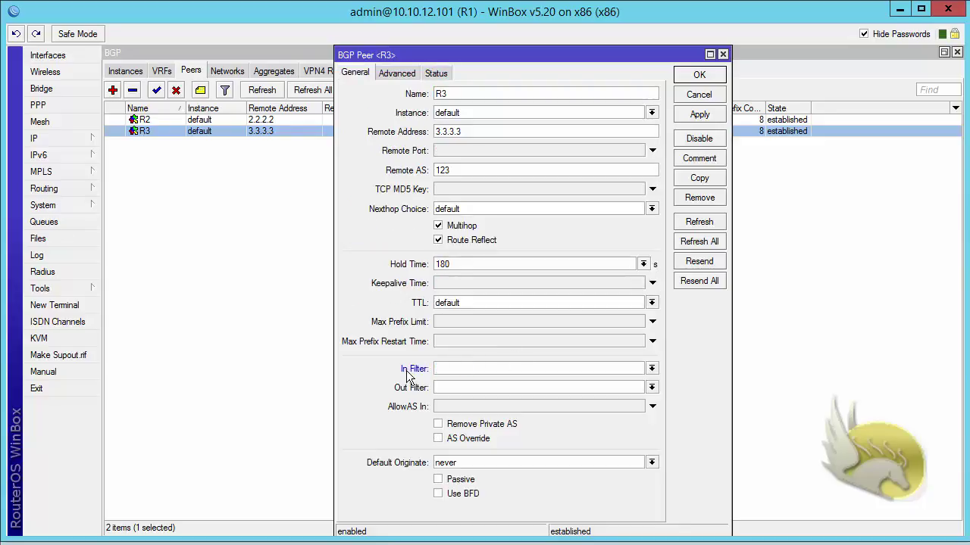
click(687, 75)
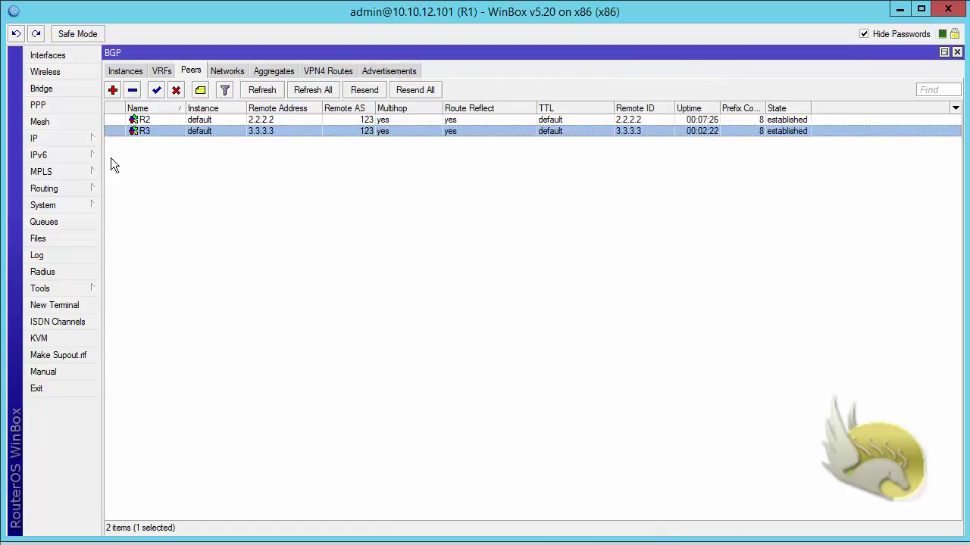
- Open R1's IP route list and select the 100.100.14.0/24 route
click(53, 139)
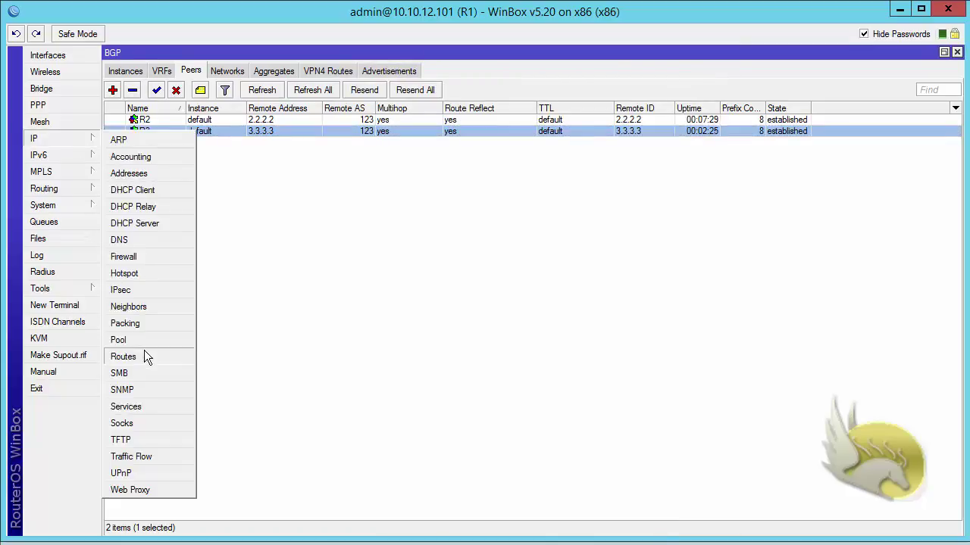
click(123, 357)
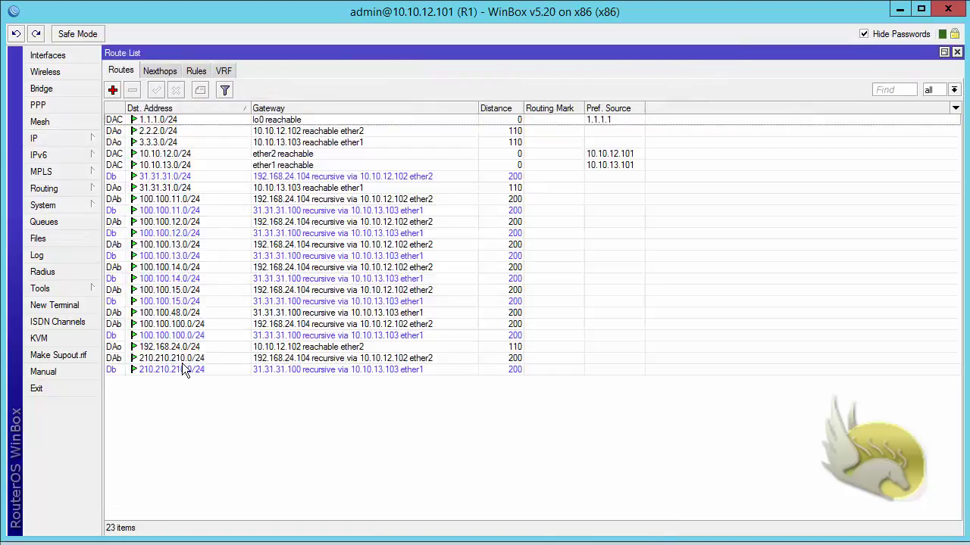
click(327, 270)
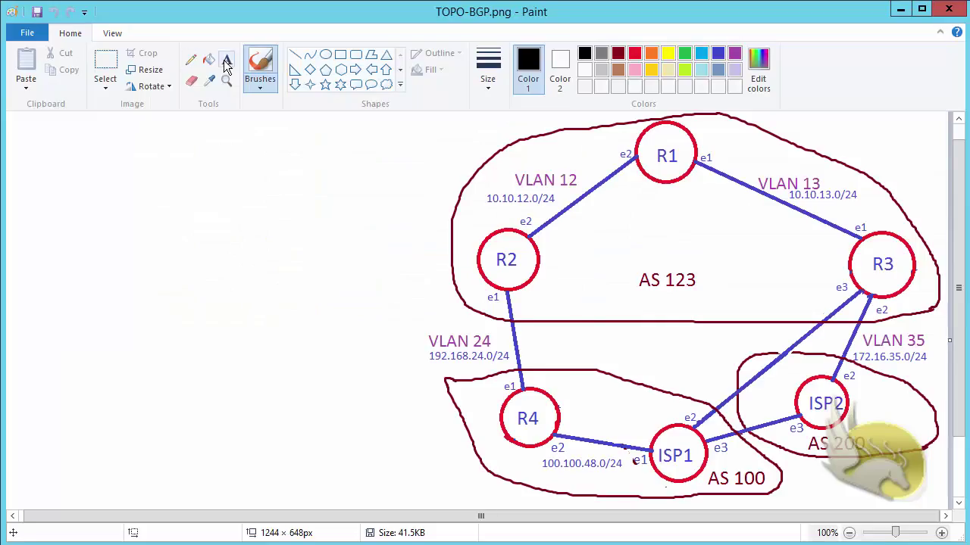
- Add the text label 'LOCAL_PREF' at the top-left of the TOPO-BGP diagram
click(226, 59)
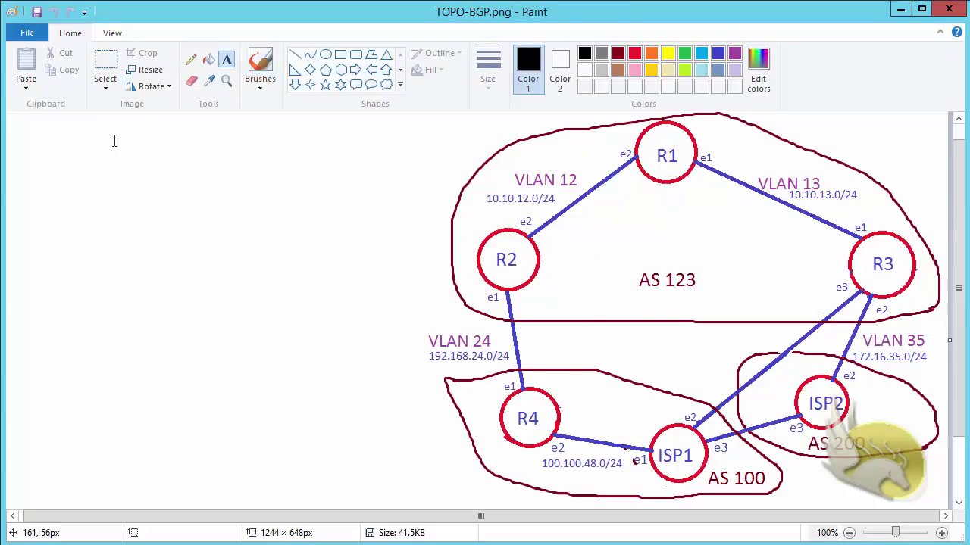
click(29, 141)
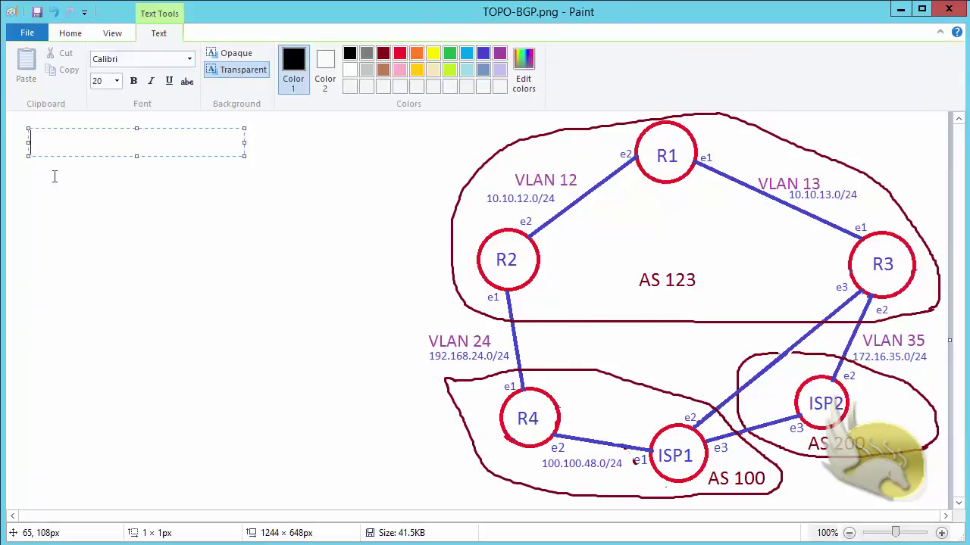
text(LOCAL_)
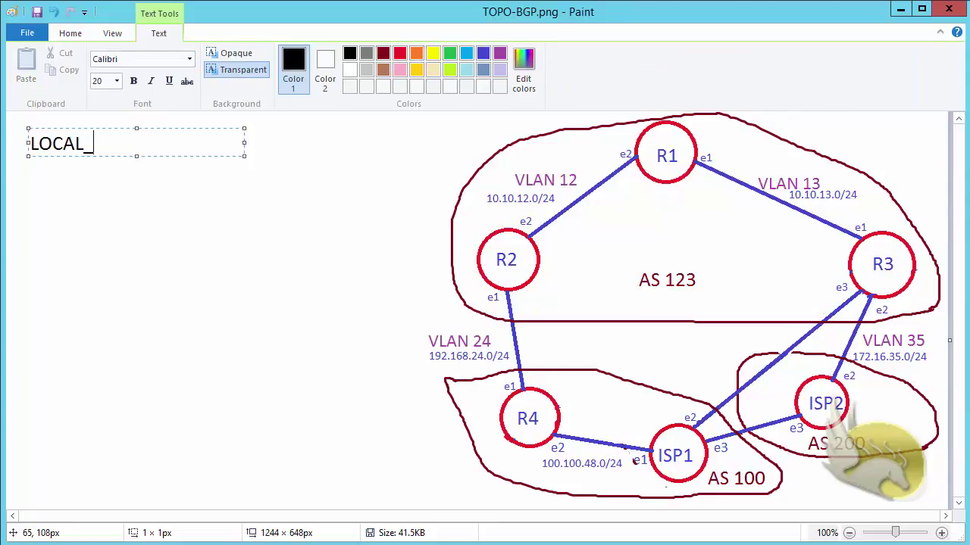
text(PREF)
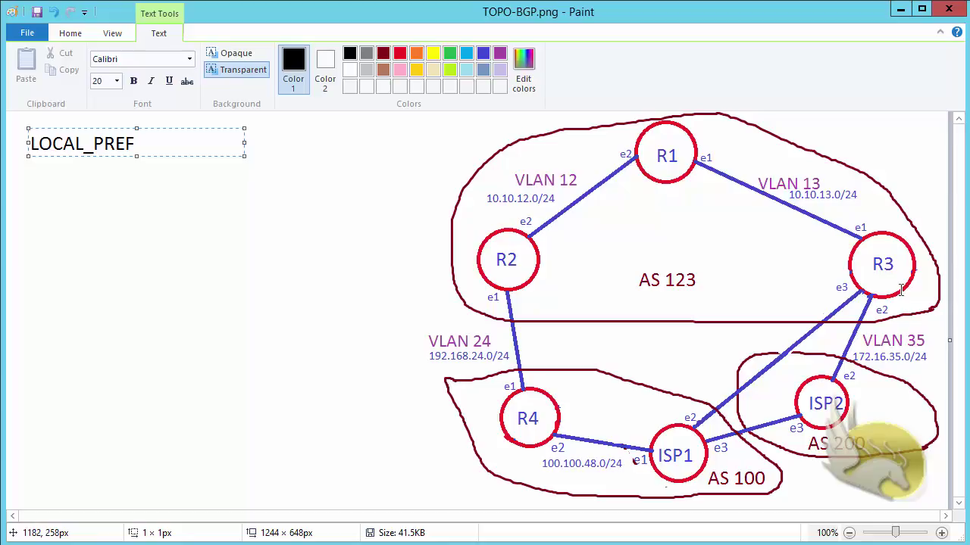
click(301, 164)
click(259, 64)
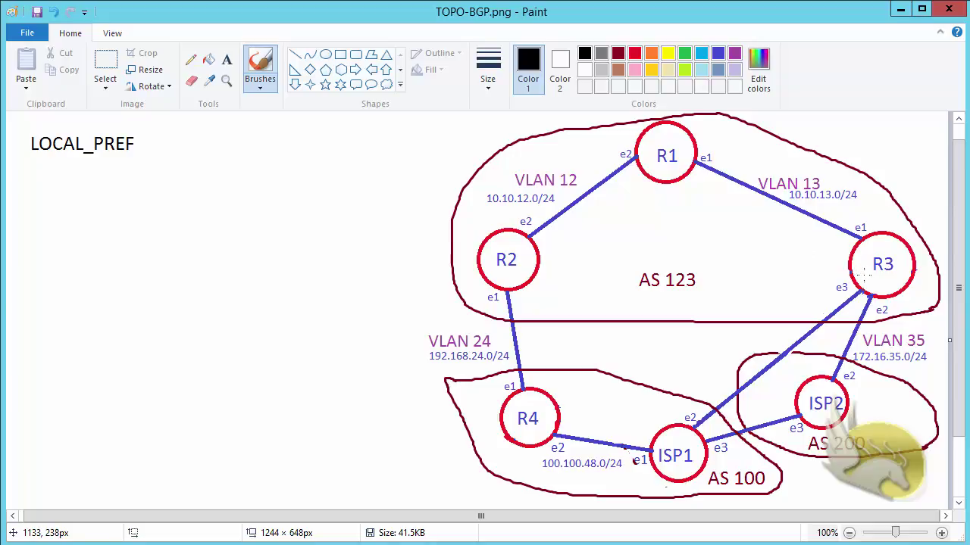
- Sketch the R3→R1 arrow and AS 123 circle, undo them, and return to R3's WinBox
mouse_move(865, 270)
mouse_down()
mouse_move(696, 166)
mouse_move(545, 238)
mouse_move(555, 246)
mouse_up()
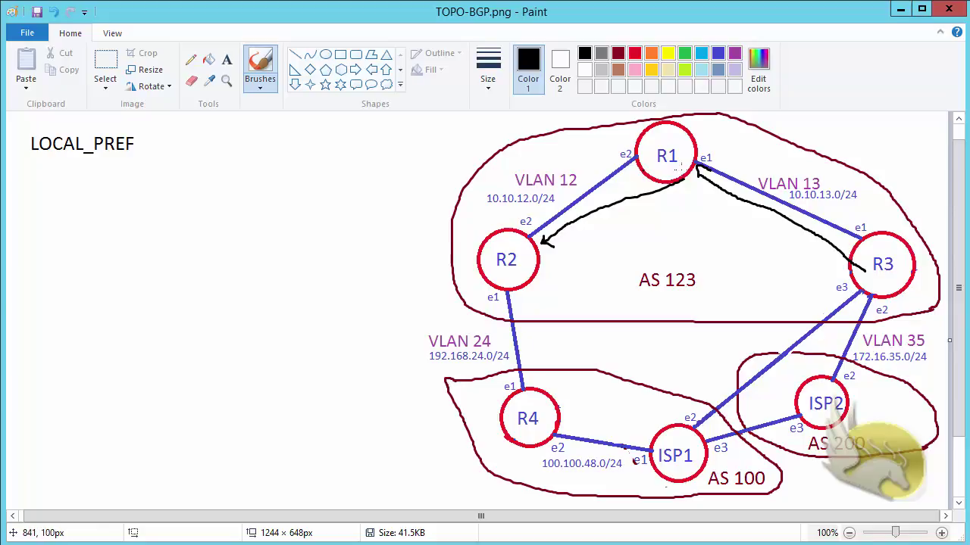
mouse_move(672, 300)
mouse_down()
mouse_move(632, 303)
mouse_move(699, 262)
mouse_move(654, 305)
mouse_up()
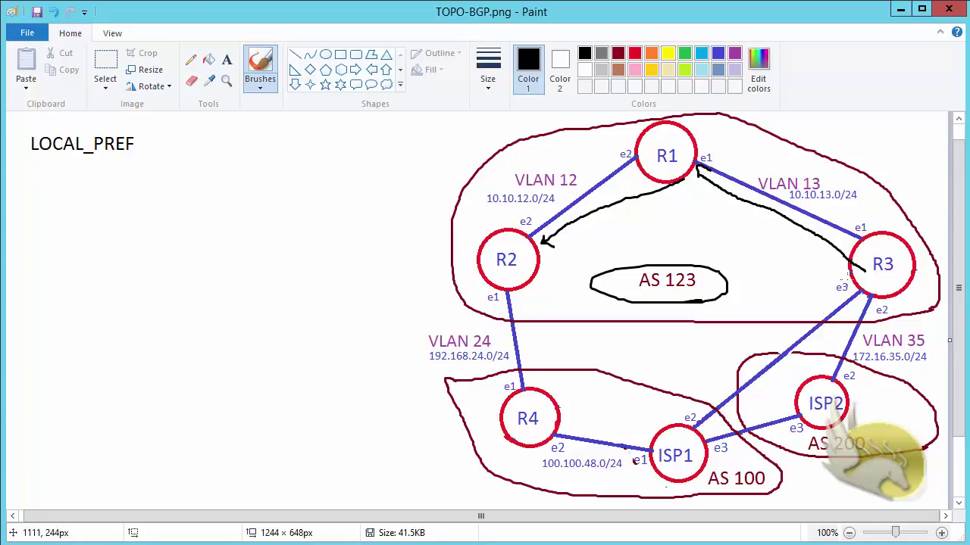
key(ctrl+z)
key(ctrl+z)
key(ctrl+z)
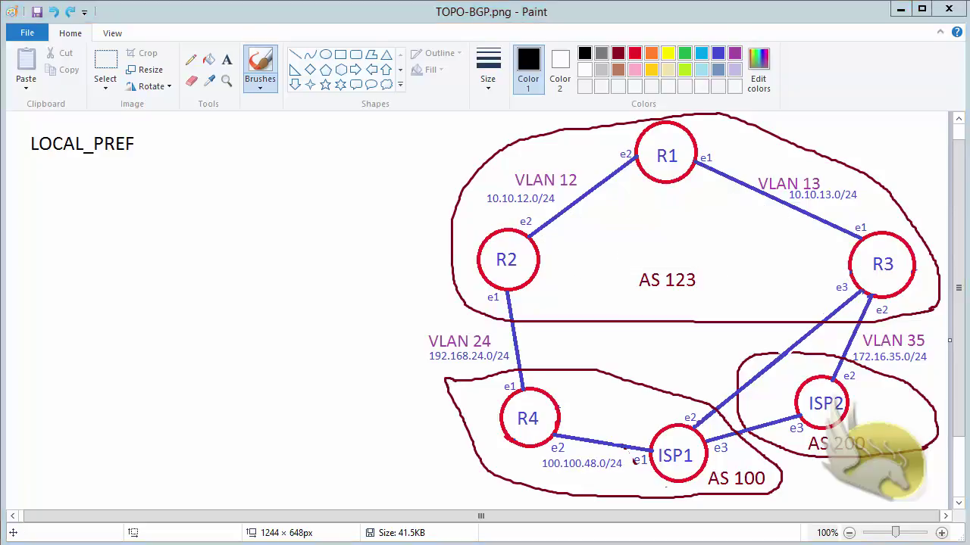
key(alt+Tab)
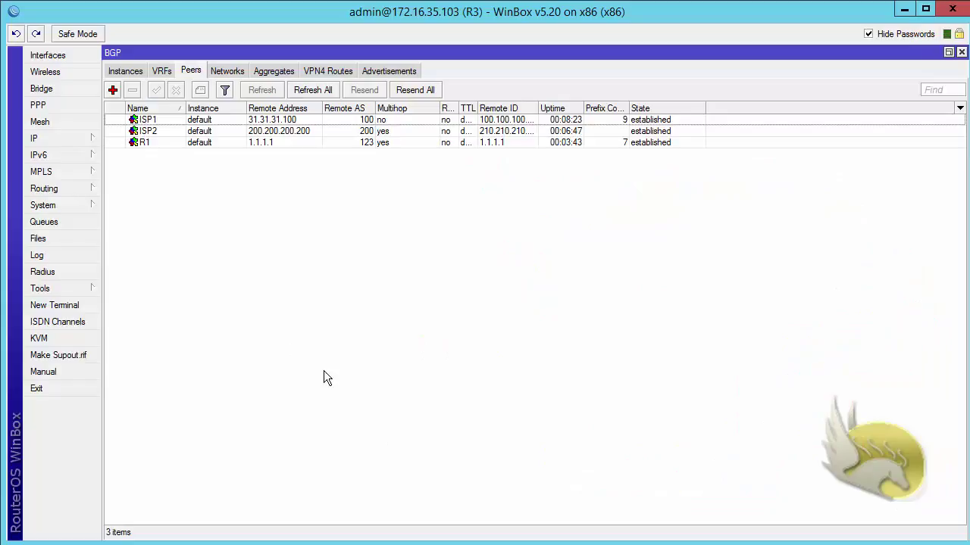
- Create a new route filter on R3 in chain LOCAL_PREF
click(87, 189)
click(121, 223)
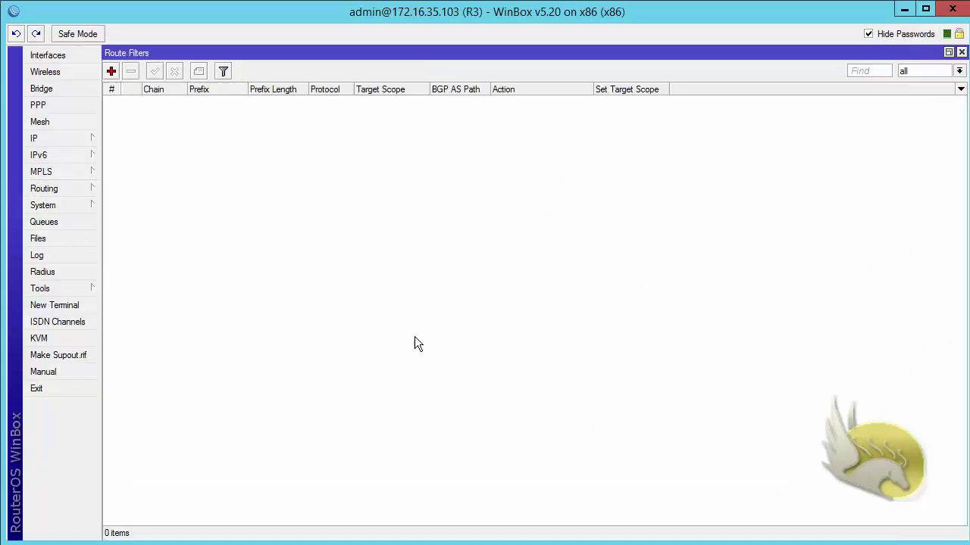
click(112, 72)
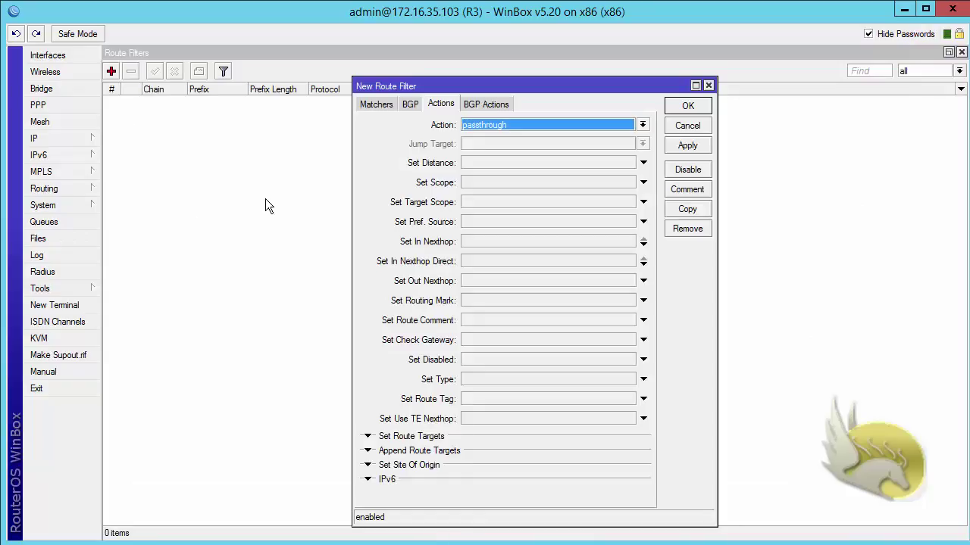
click(371, 104)
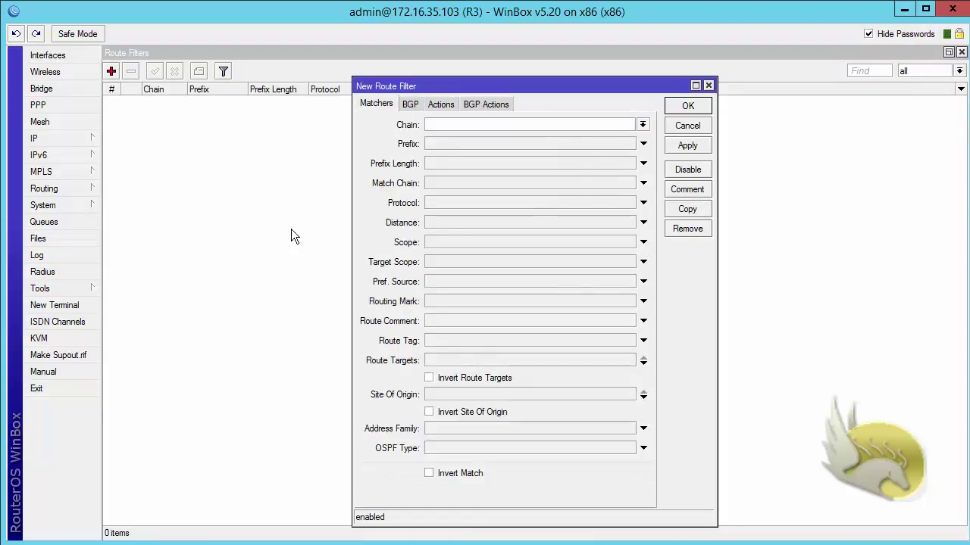
text(LOCAL_PREF)
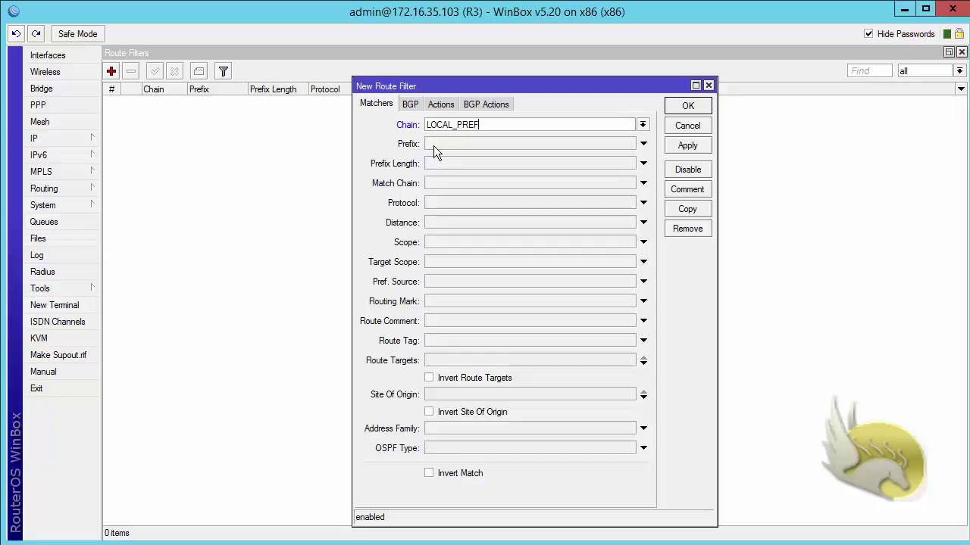
- Set the filter's action to accept with BGP local preference 10000, and save it
click(407, 106)
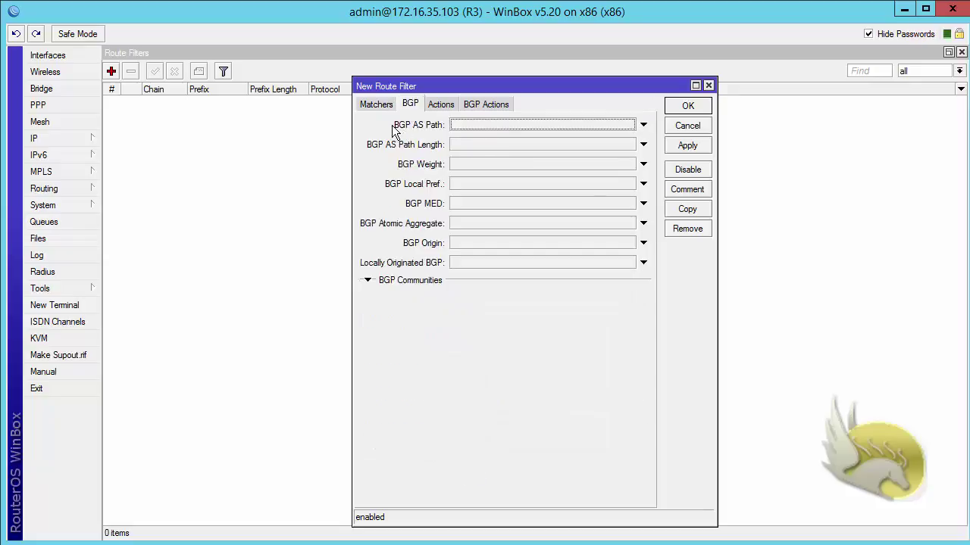
click(438, 103)
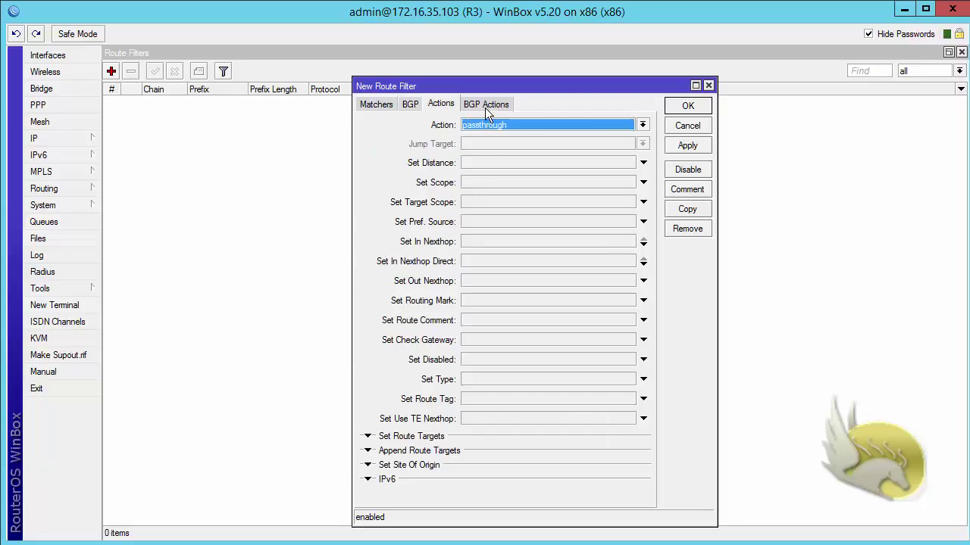
click(642, 124)
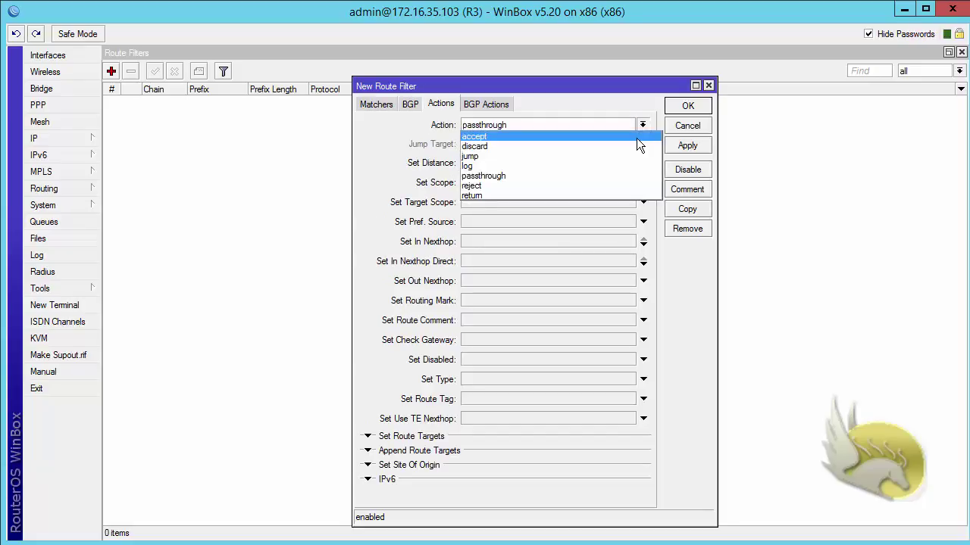
click(637, 138)
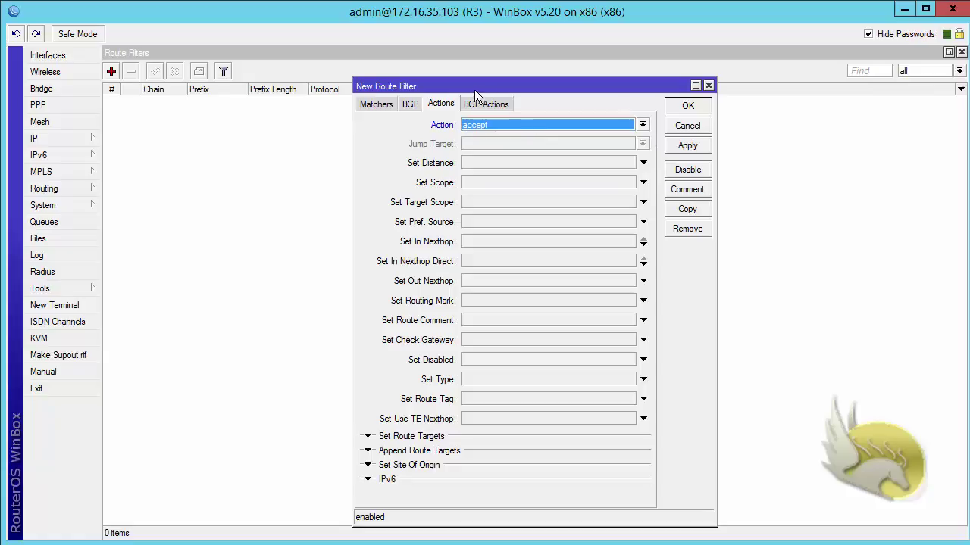
click(489, 107)
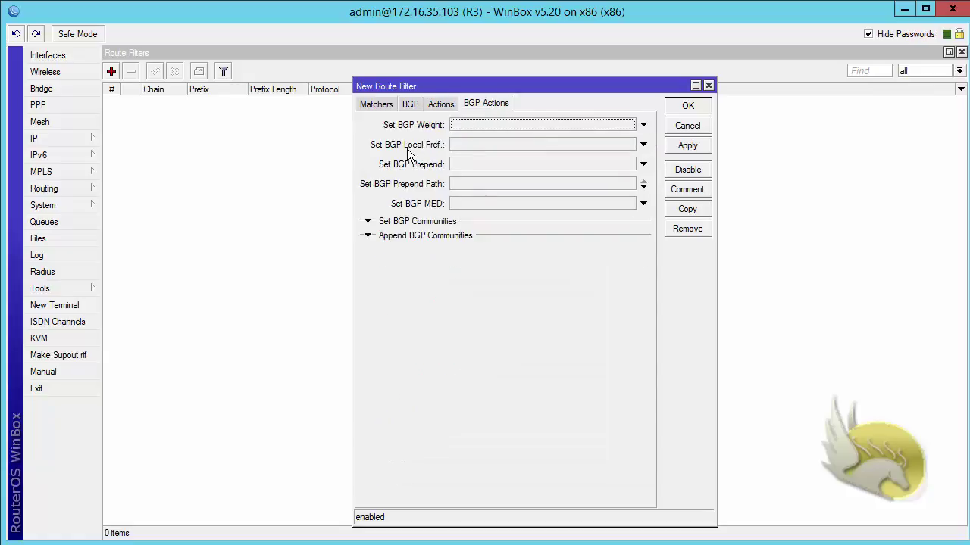
click(451, 146)
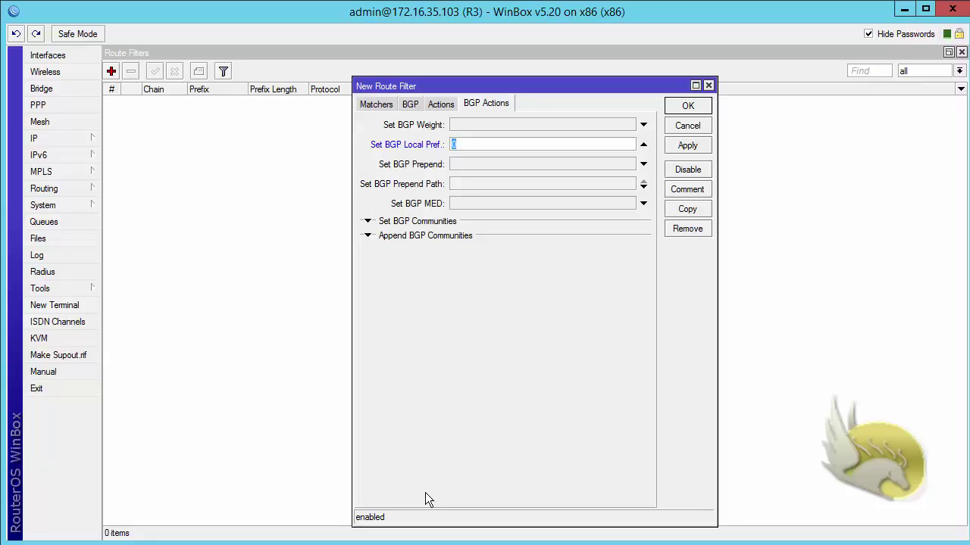
text(10000)
click(686, 145)
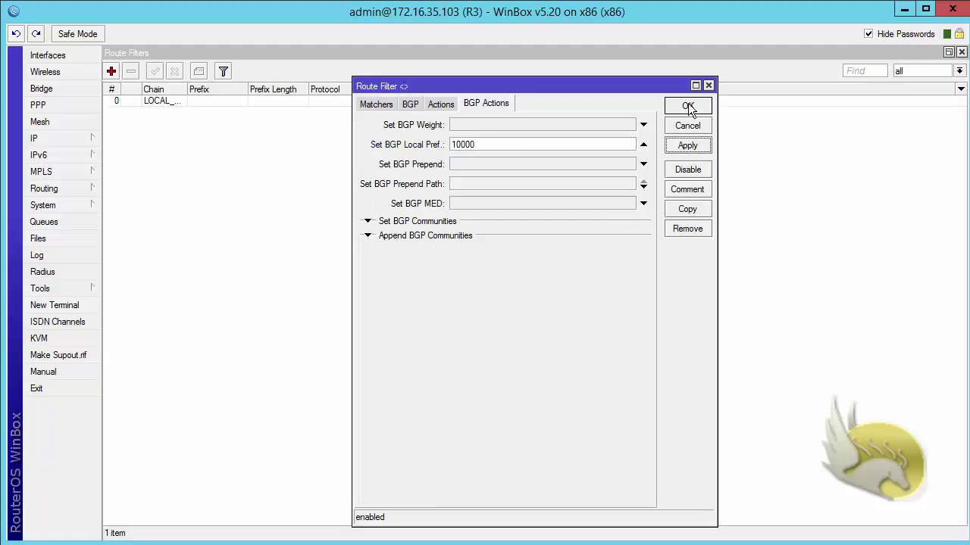
click(688, 107)
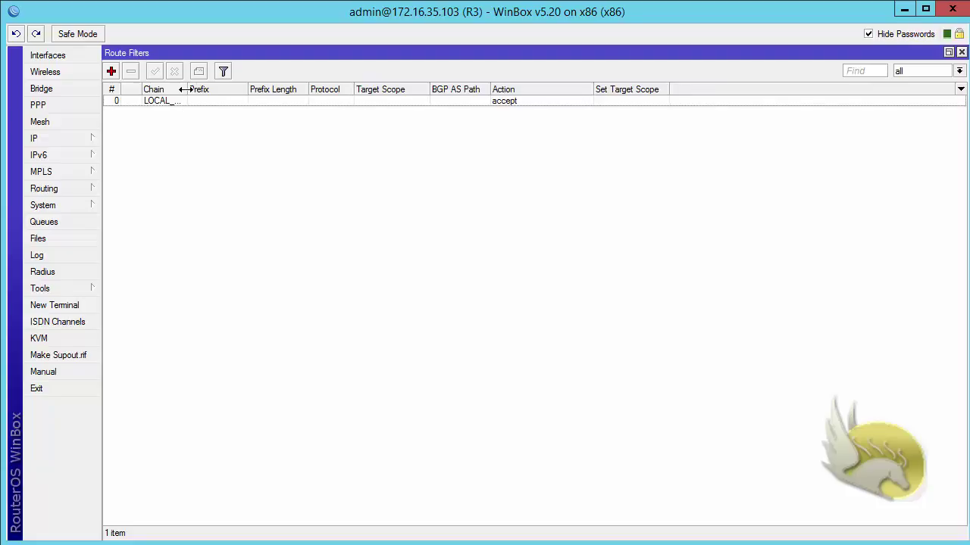
- Widen the Chain column to reveal LOCAL_PREF and glance at the topology diagram
drag(184, 89, 209, 90)
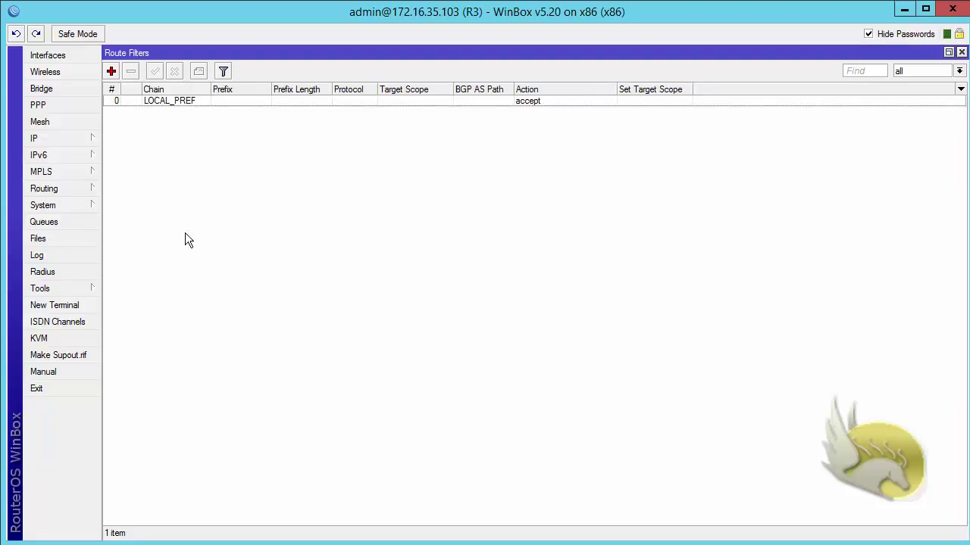
key(alt+Tab)
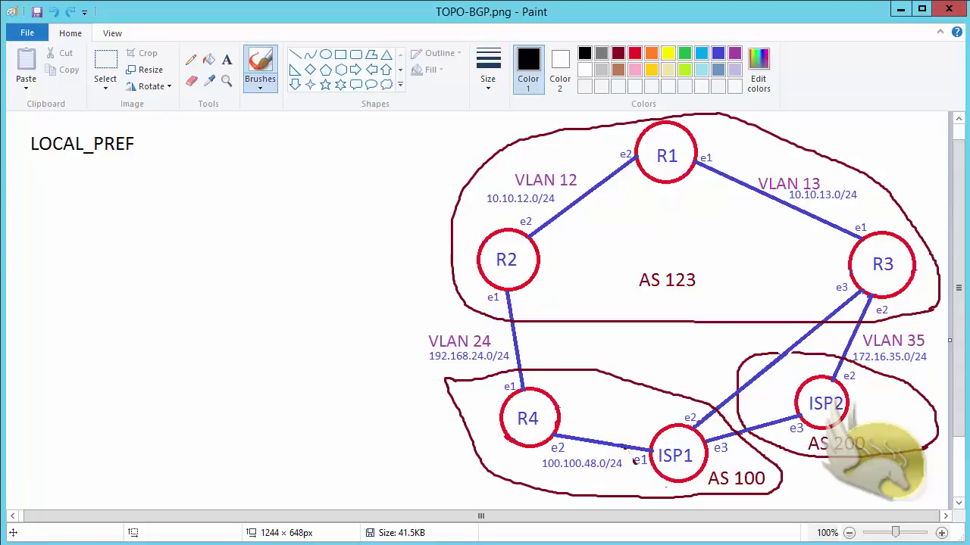
key(alt+Tab)
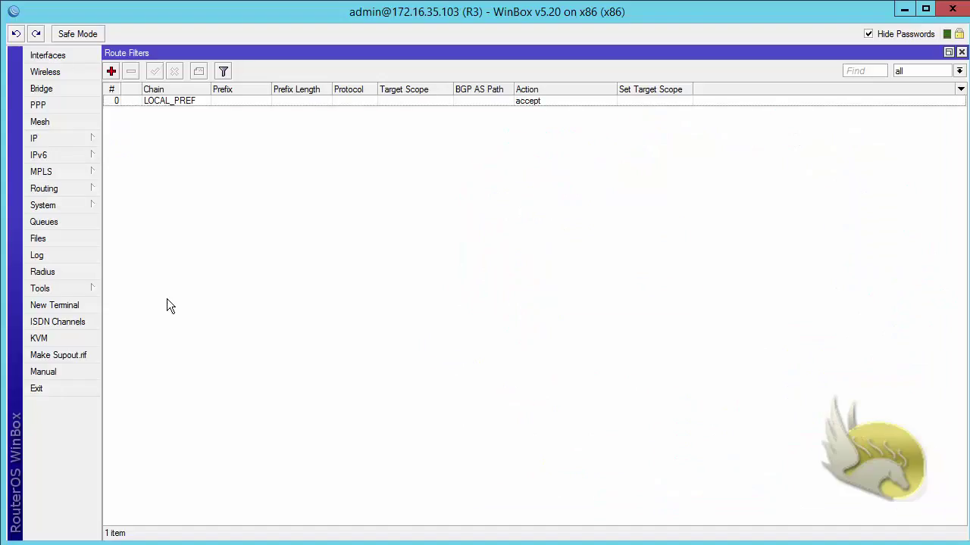
- Set the ISP1 BGP peer's In Filter to LOCAL_PREF and save it
click(86, 185)
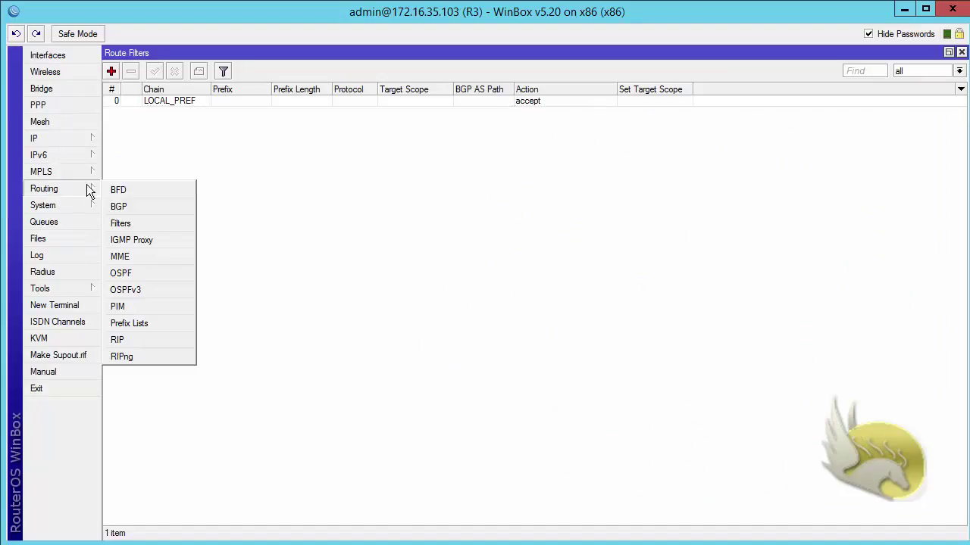
click(119, 206)
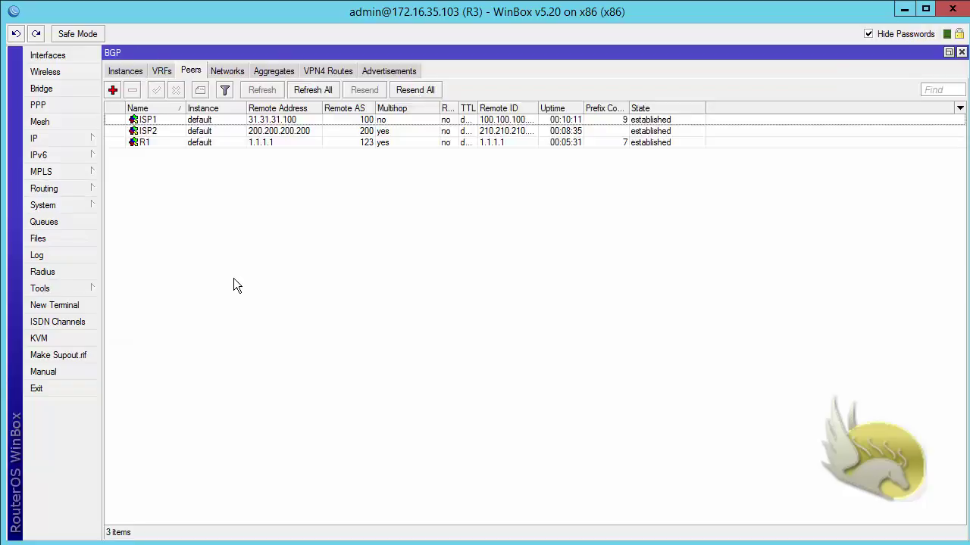
double_click(163, 119)
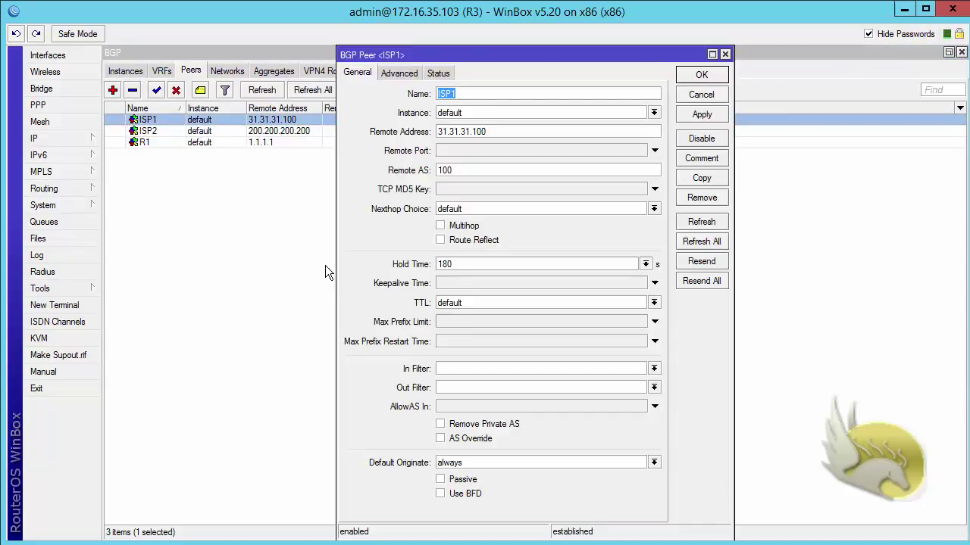
click(654, 369)
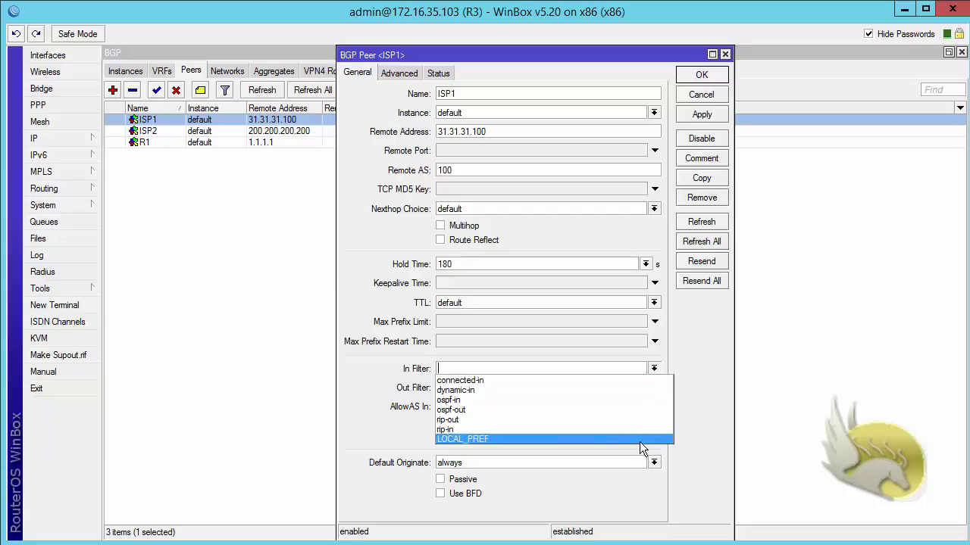
click(640, 442)
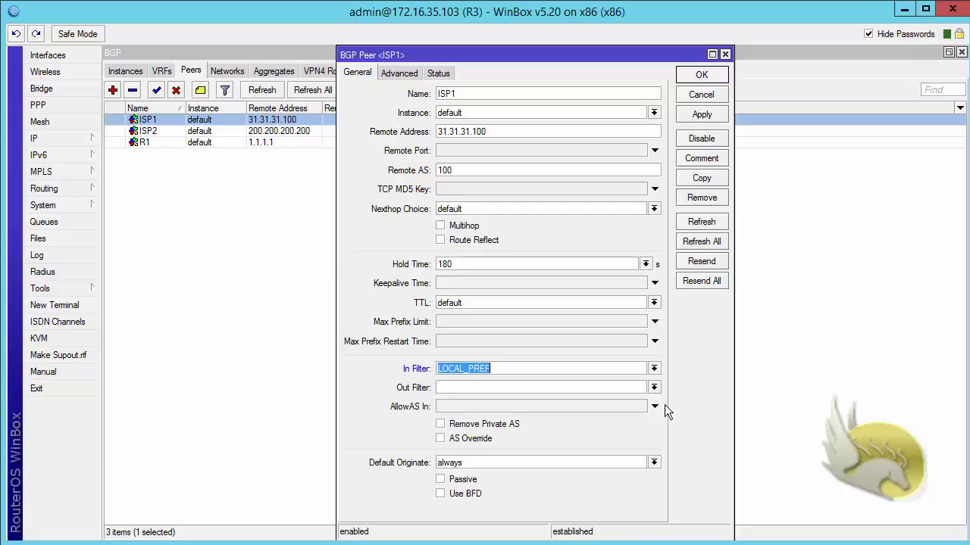
click(702, 114)
click(702, 75)
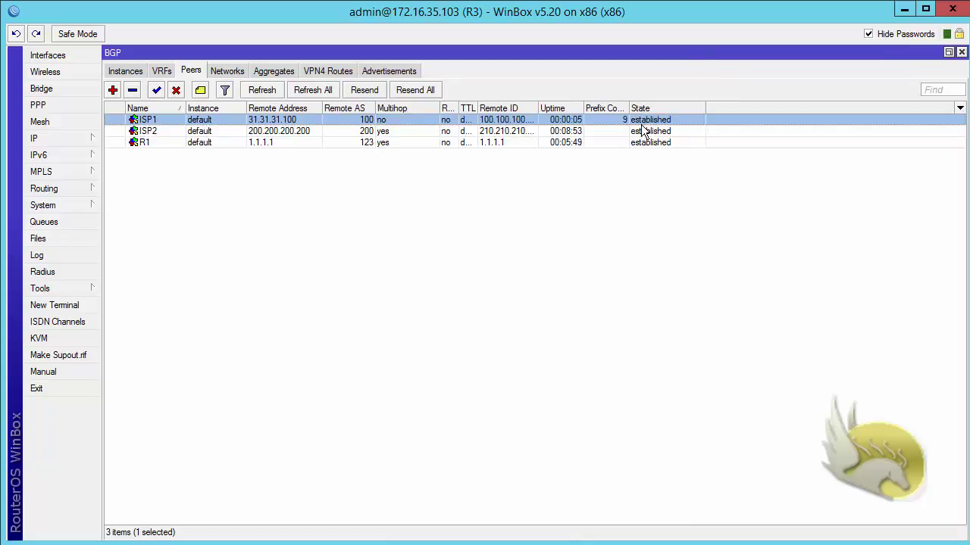
- Select R3's advertisements to R1 to confirm local preference 10000
click(395, 71)
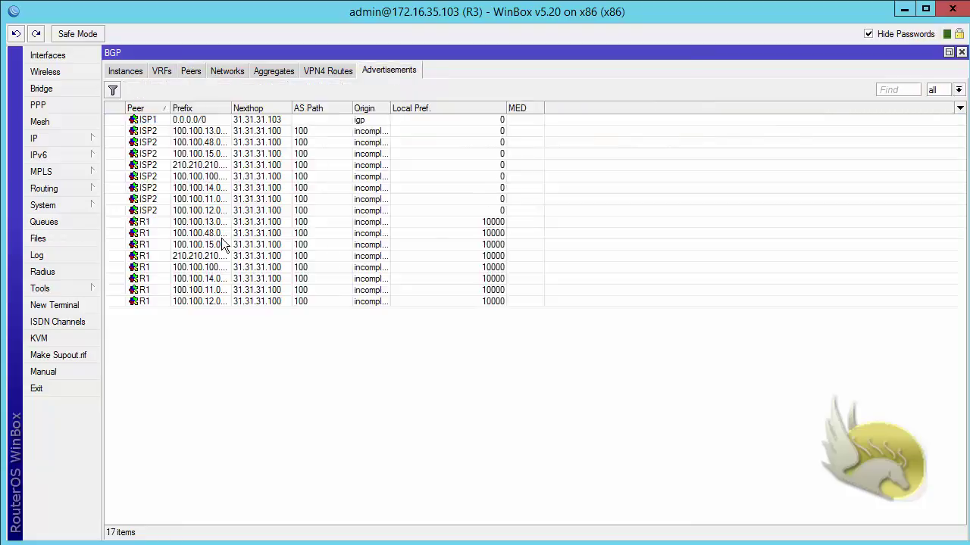
click(303, 222)
shift+click(311, 303)
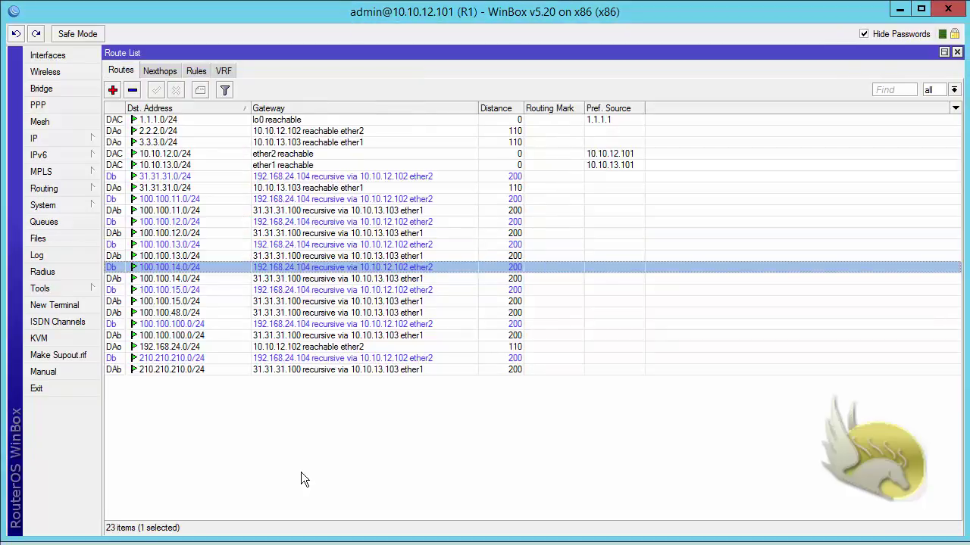
- Compare Local Pref on 100.100.13.0/24 (10000 via 31.31.31.100) and 100.100.14.0/24 (100 via 192.168.24.104)
click(318, 258)
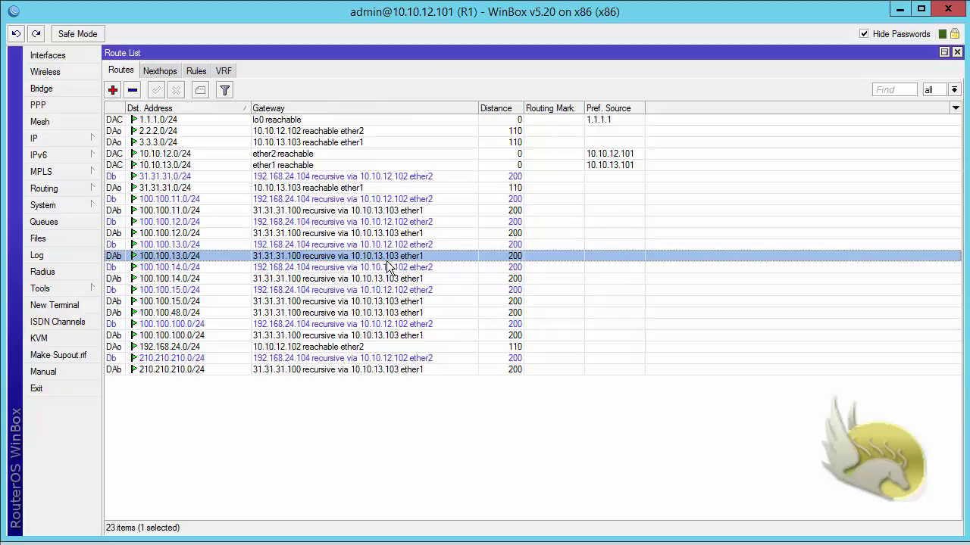
double_click(307, 258)
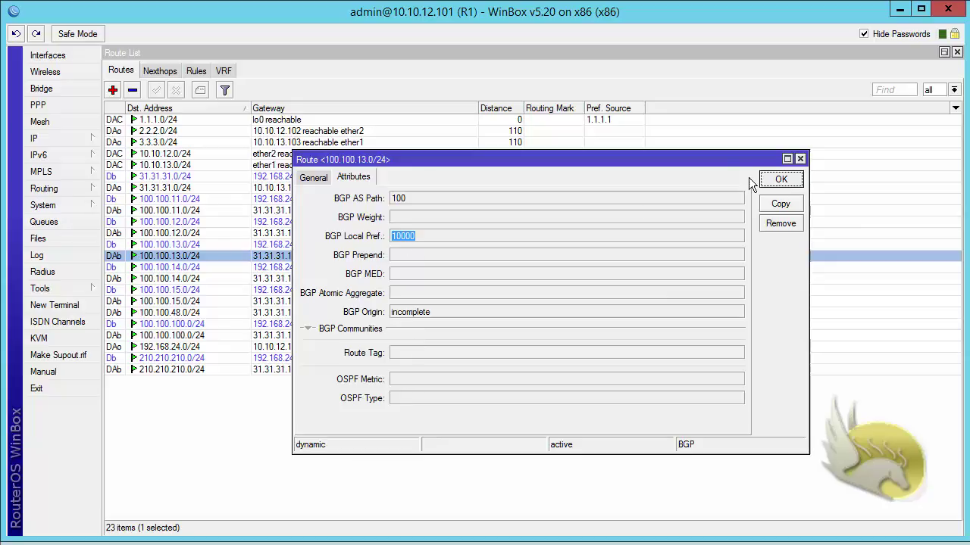
click(779, 182)
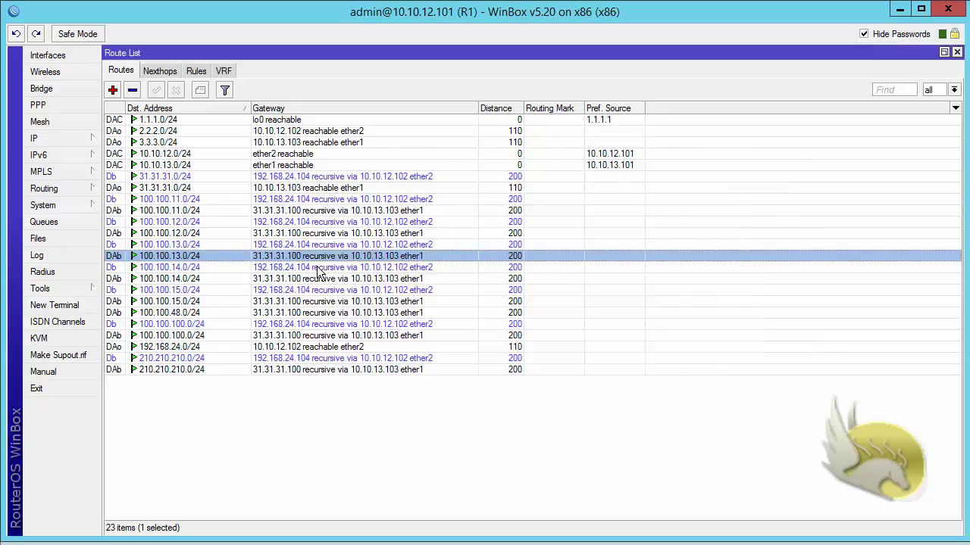
double_click(318, 269)
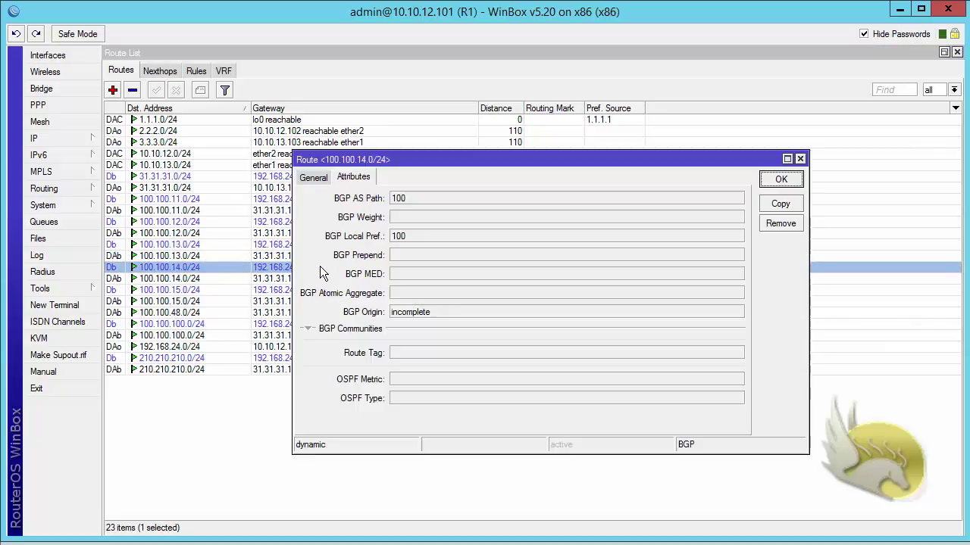
double_click(415, 240)
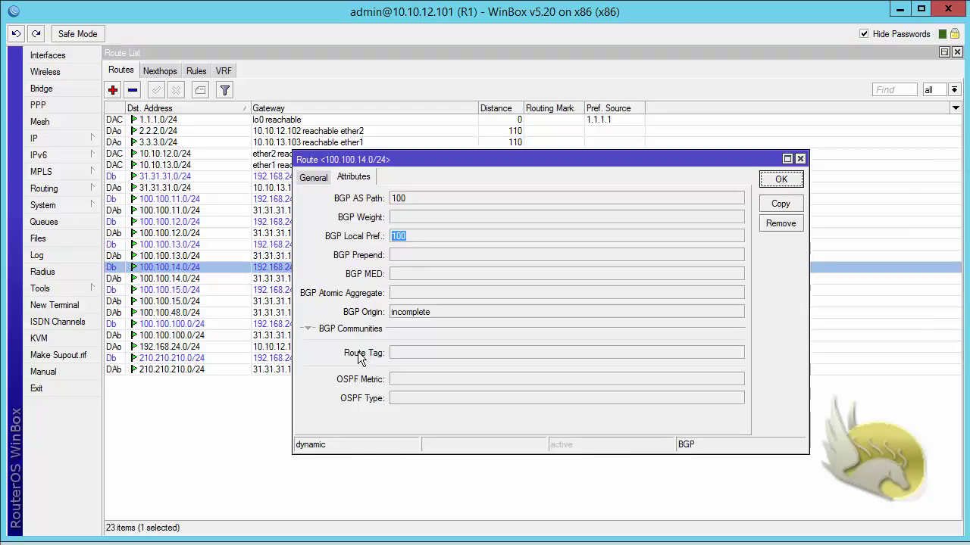
click(780, 182)
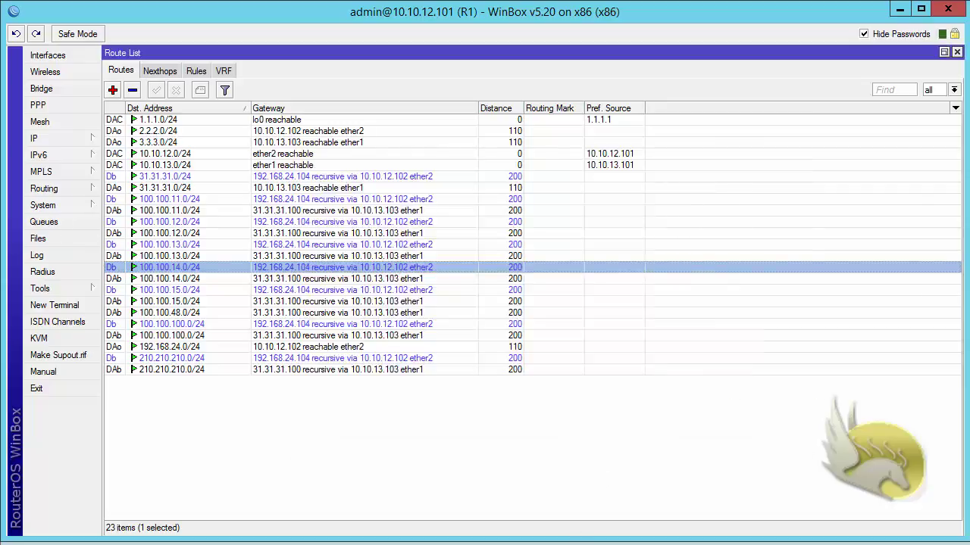
key(alt+Tab)
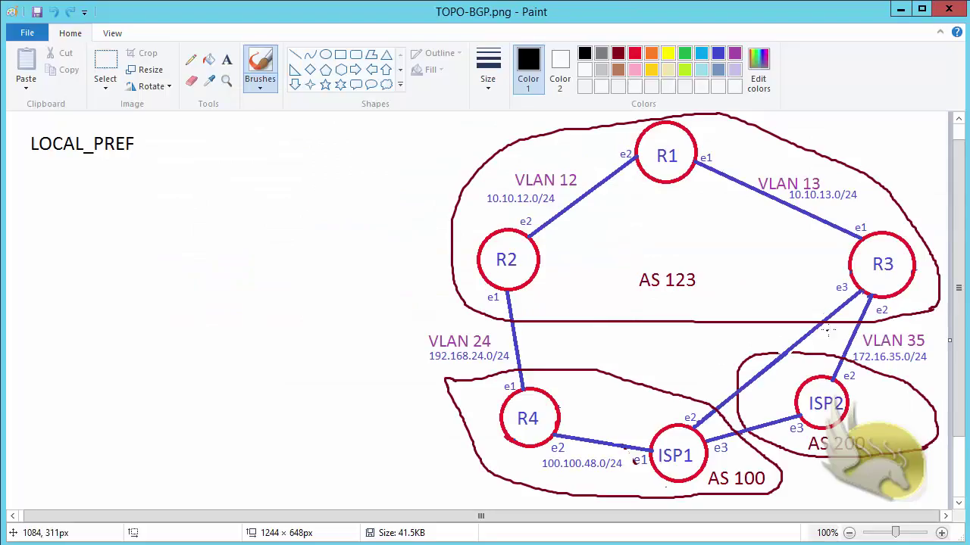